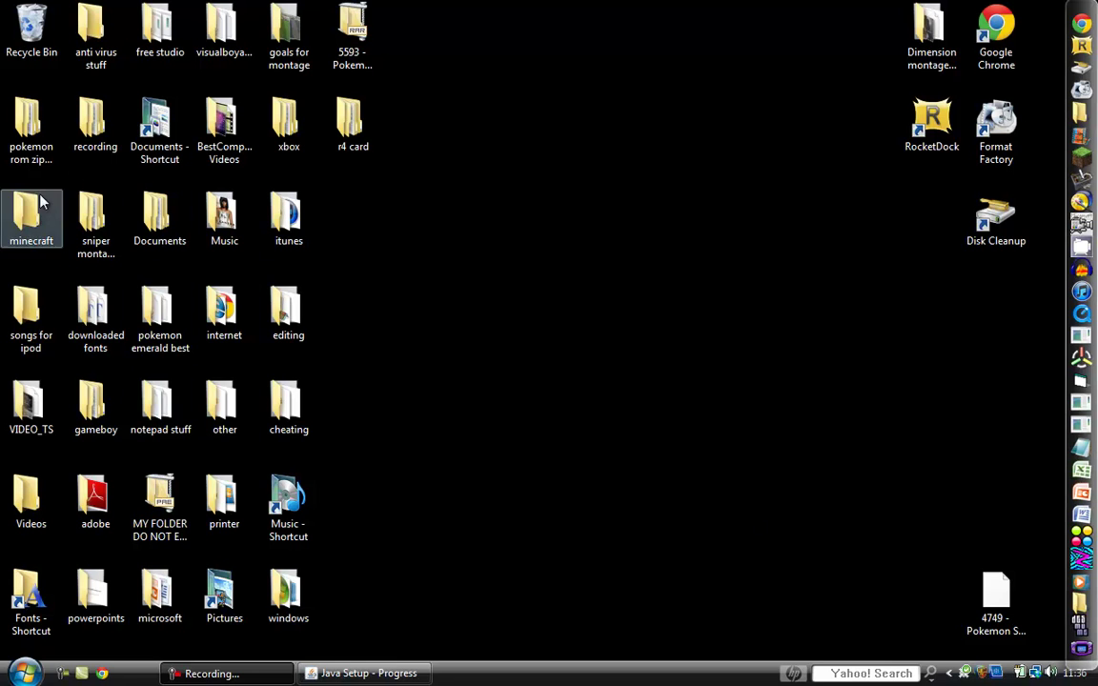
- Open the recording folder, then its xbox subfolder with the AMCap and Instant DVD Recorder shortcuts
{"action": "left_click", "coordinate": [96, 134]}
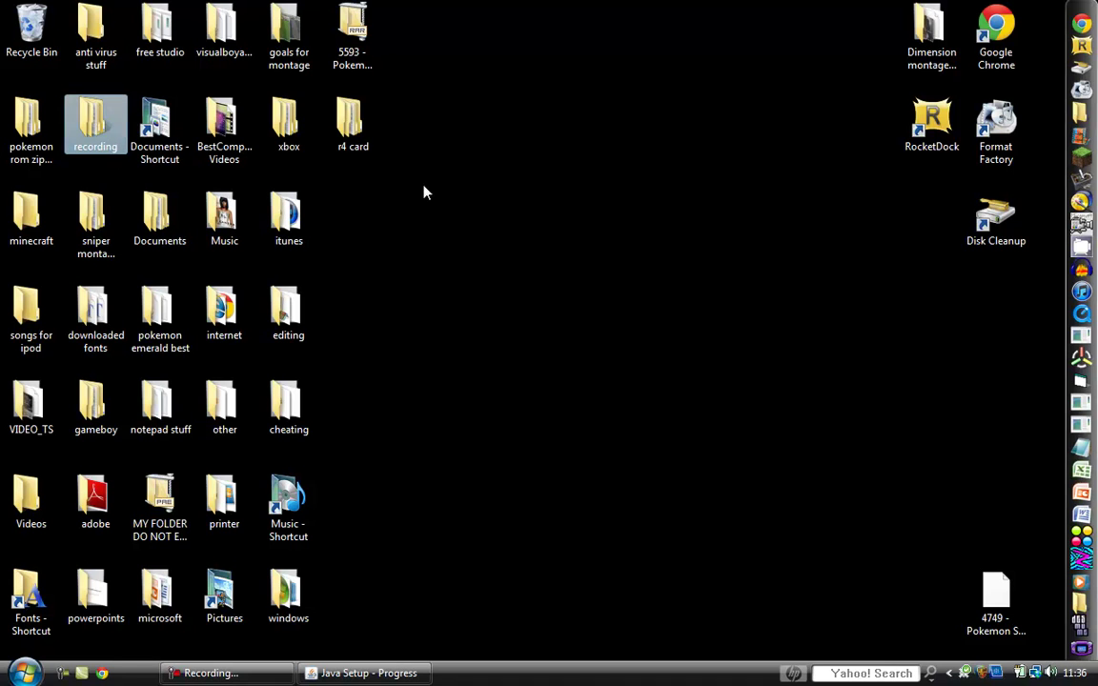
{"action": "left_click", "coordinate": [458, 225]}
{"action": "left_click_drag", "start_coordinate": [446, 203], "coordinate": [853, 473]}
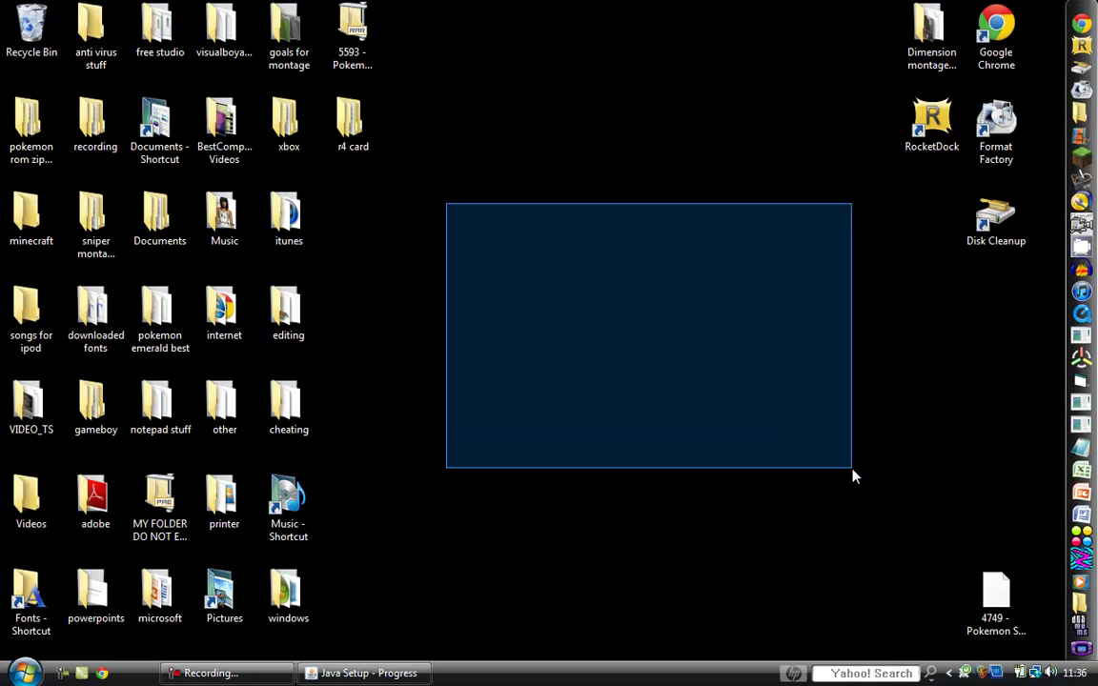
{"action": "double_click", "coordinate": [95, 124]}
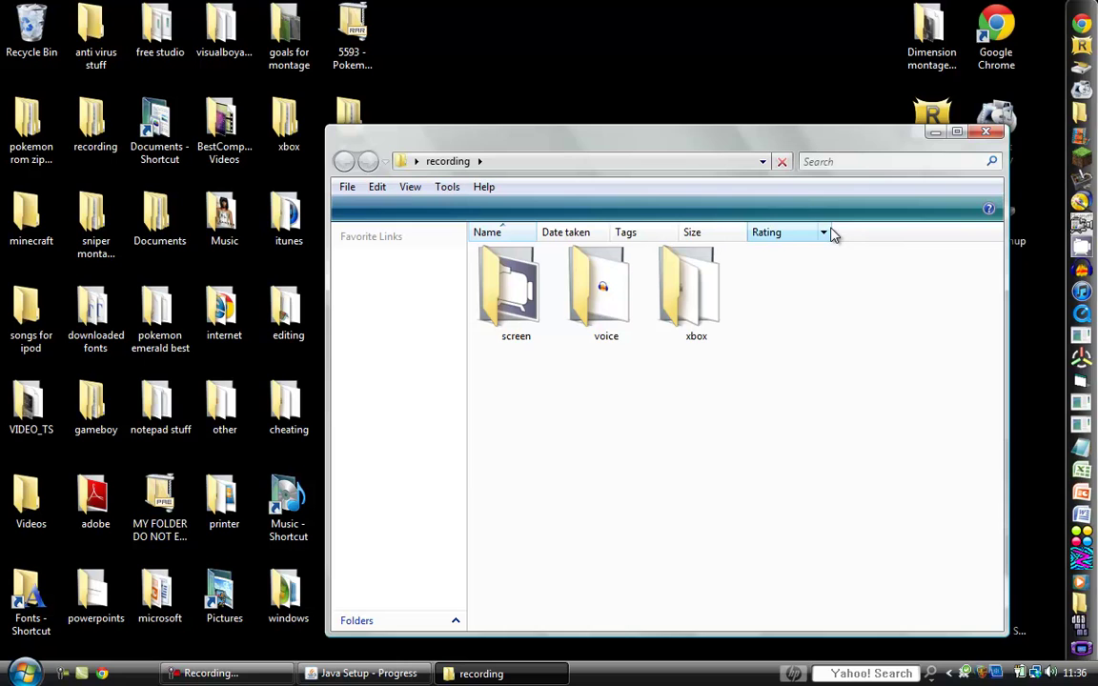
{"action": "double_click", "coordinate": [696, 295]}
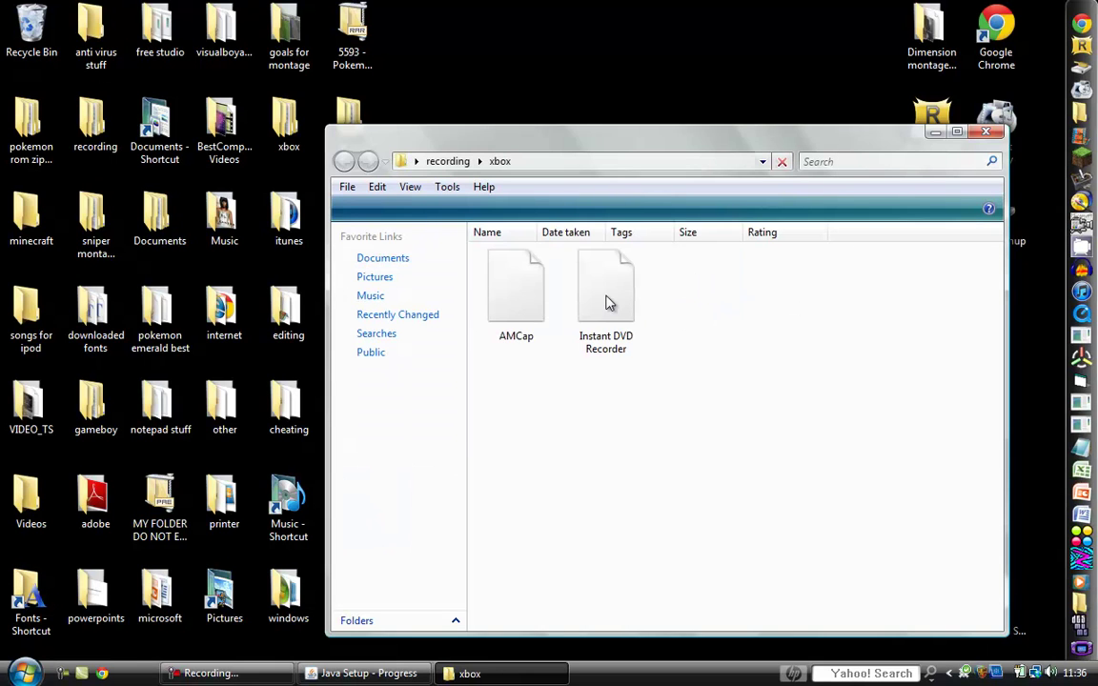
- Minimize and restore the xbox folder window, and dismiss the Media Center Extender notification
{"action": "left_click_drag", "start_coordinate": [707, 269], "coordinate": [632, 303]}
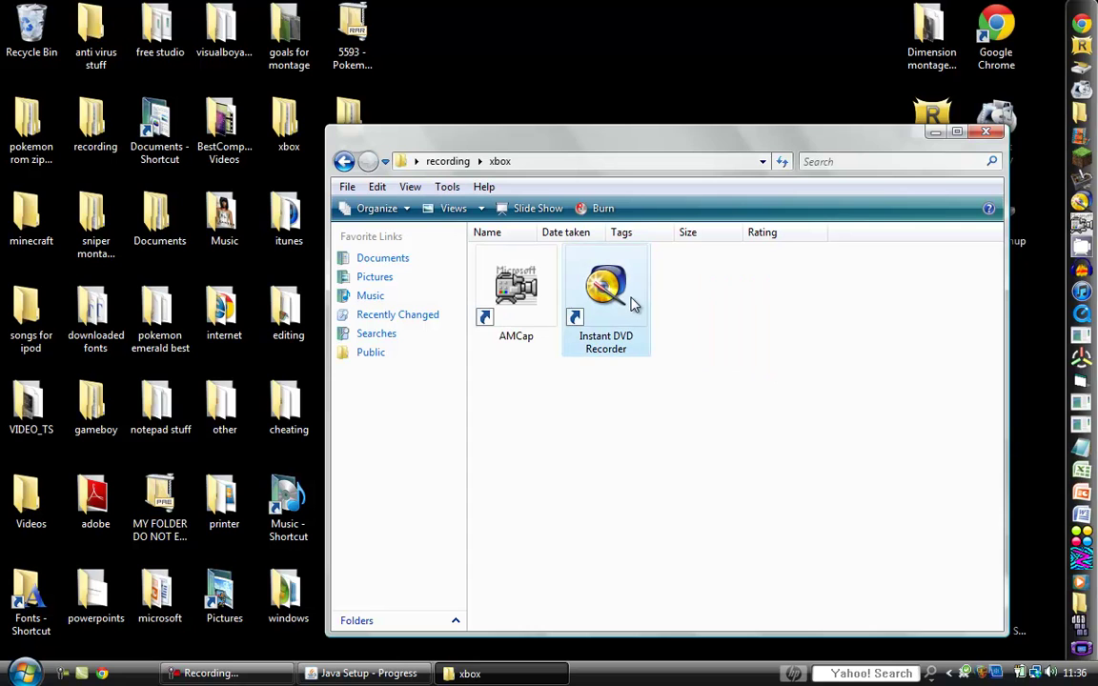
{"action": "left_click", "coordinate": [694, 305]}
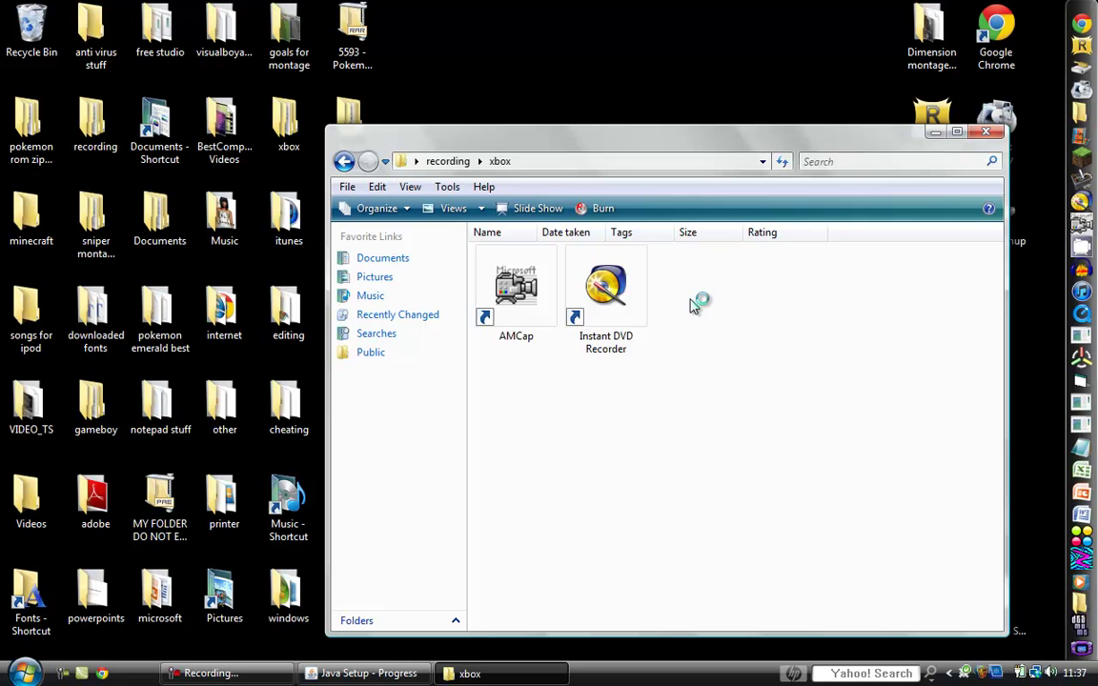
{"action": "left_click", "coordinate": [943, 135]}
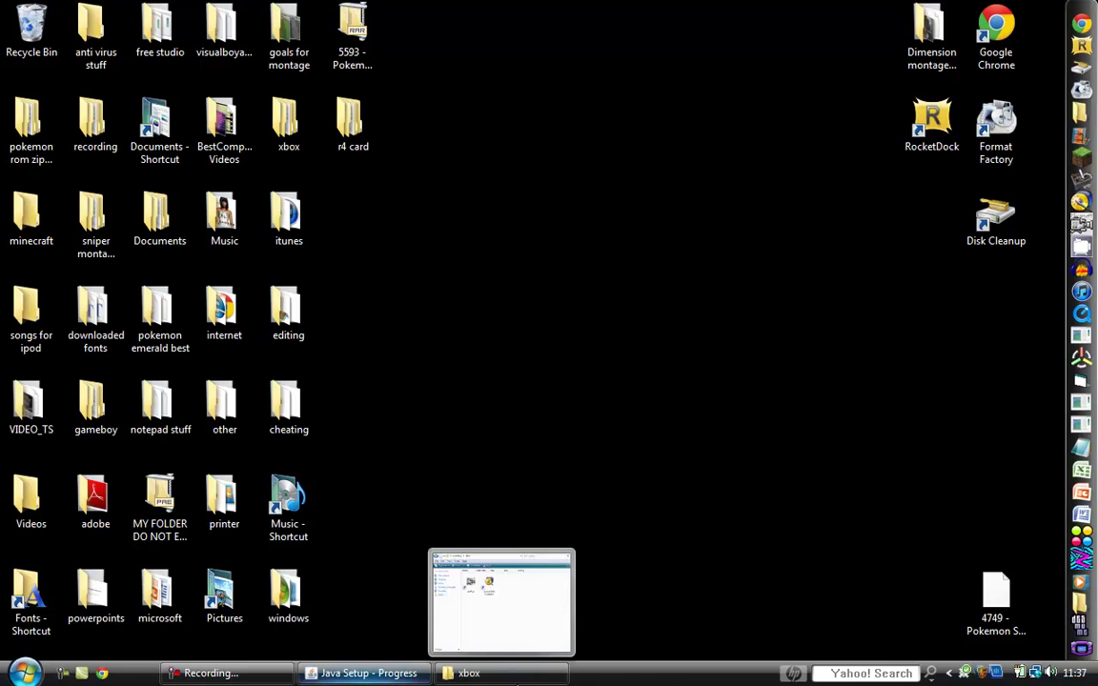
{"action": "left_click", "coordinate": [505, 674]}
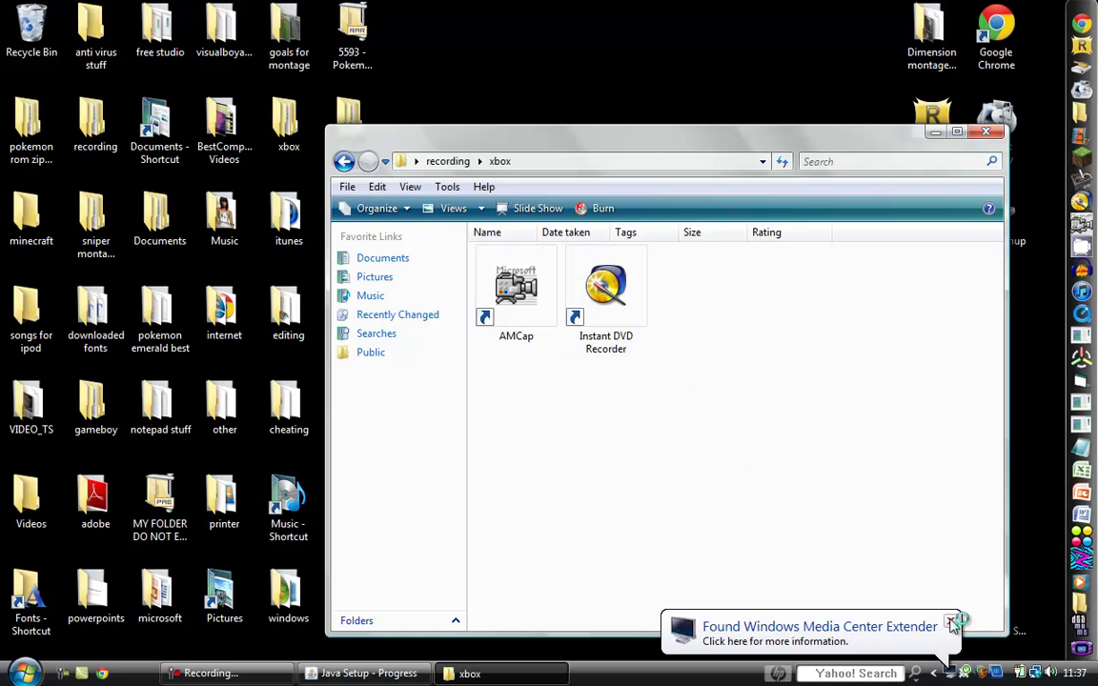
{"action": "left_click", "coordinate": [953, 624]}
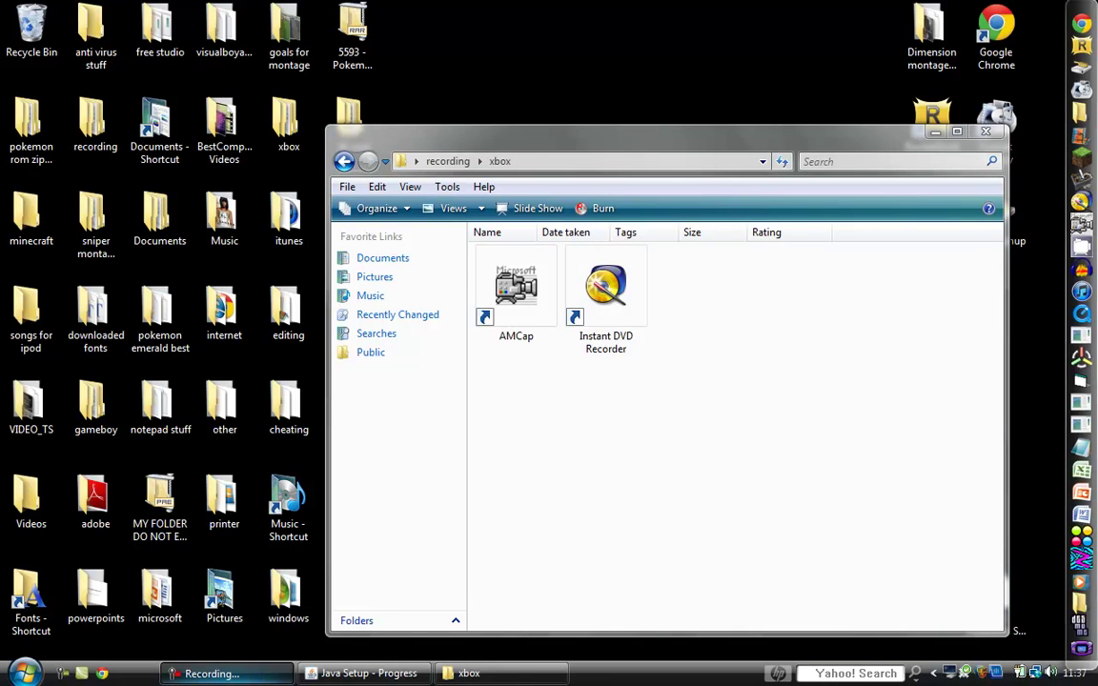
{"action": "left_click", "coordinate": [212, 673]}
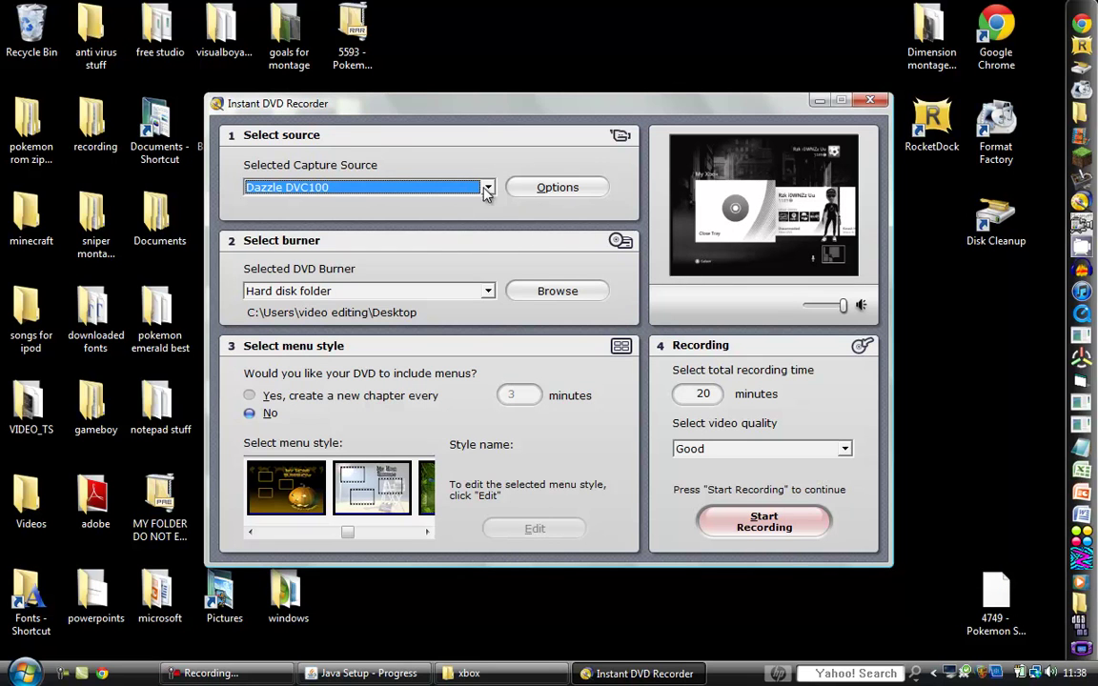
- In the Dazzle DVC100 source options, choose PAL-M as the video standard and confirm with OK
{"action": "left_click", "coordinate": [554, 189]}
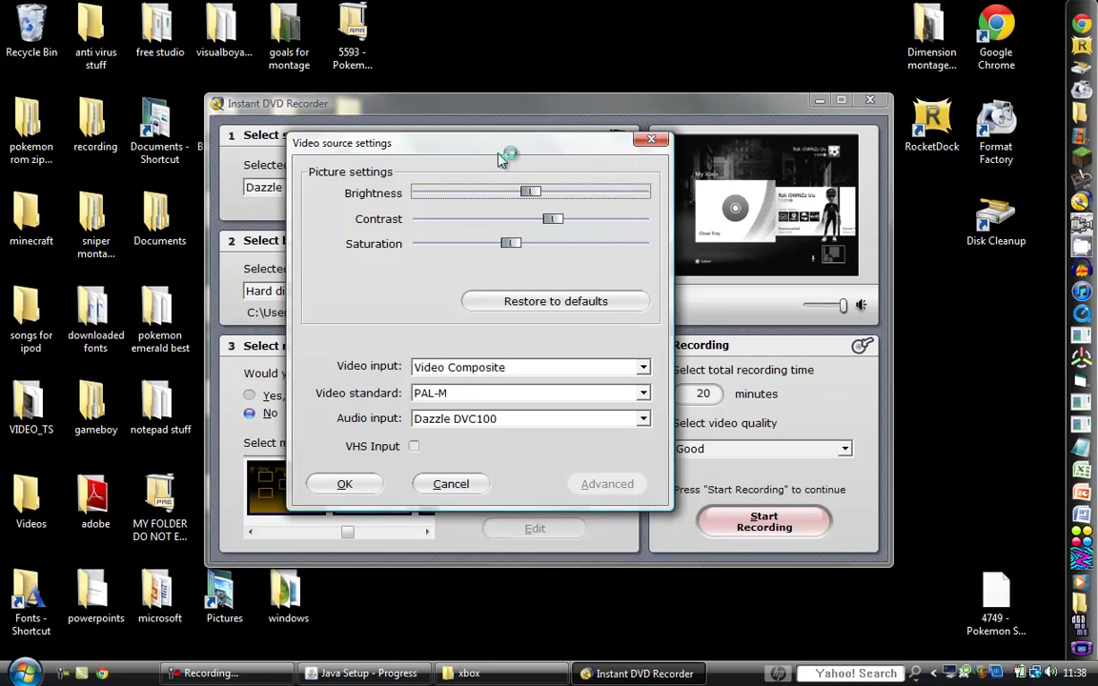
{"action": "left_click", "coordinate": [450, 393]}
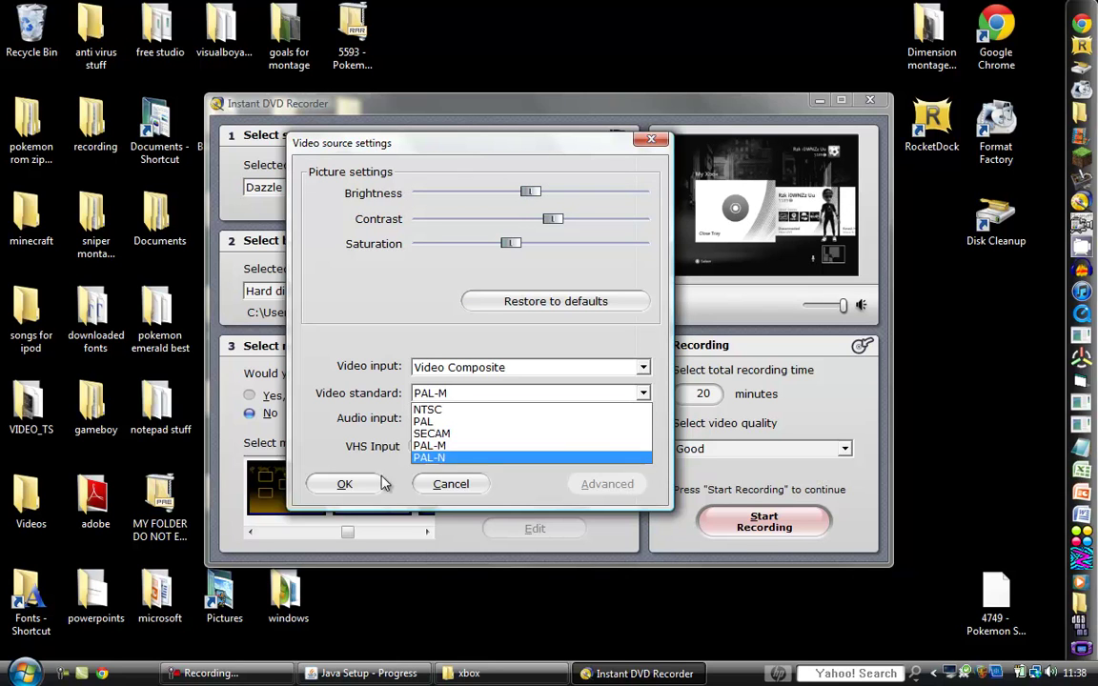
{"action": "left_click", "coordinate": [348, 487]}
{"action": "left_click", "coordinate": [345, 484]}
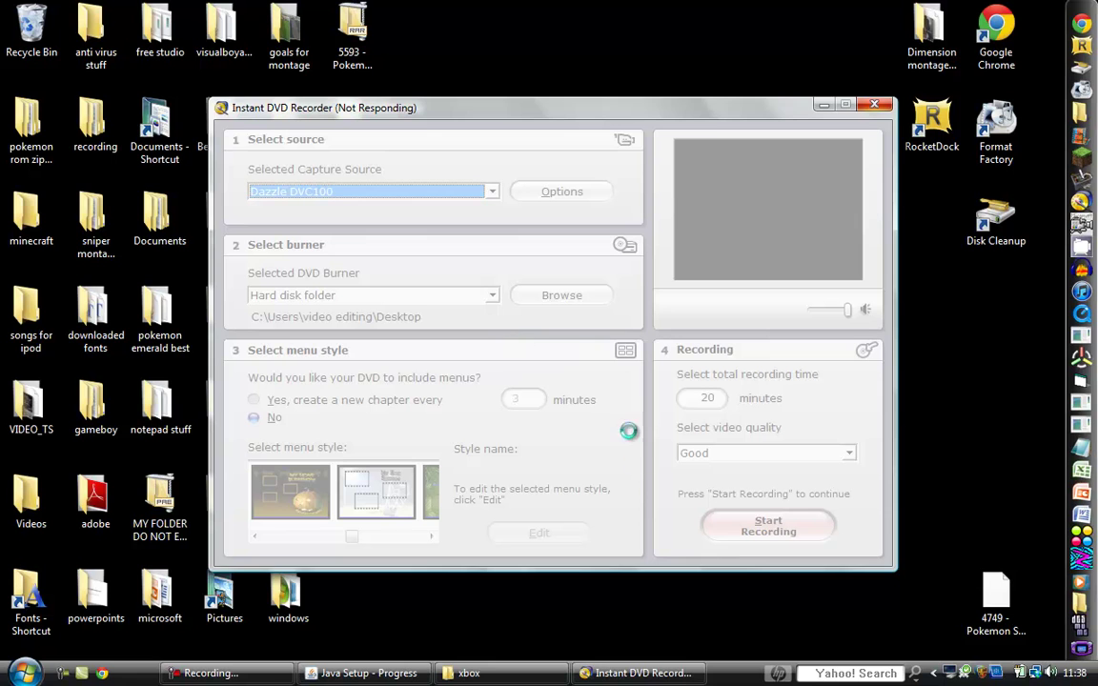
- Toggle the xbox folder window and minimize the Java Setup progress window while the recorder recovers
{"action": "left_click", "coordinate": [484, 678]}
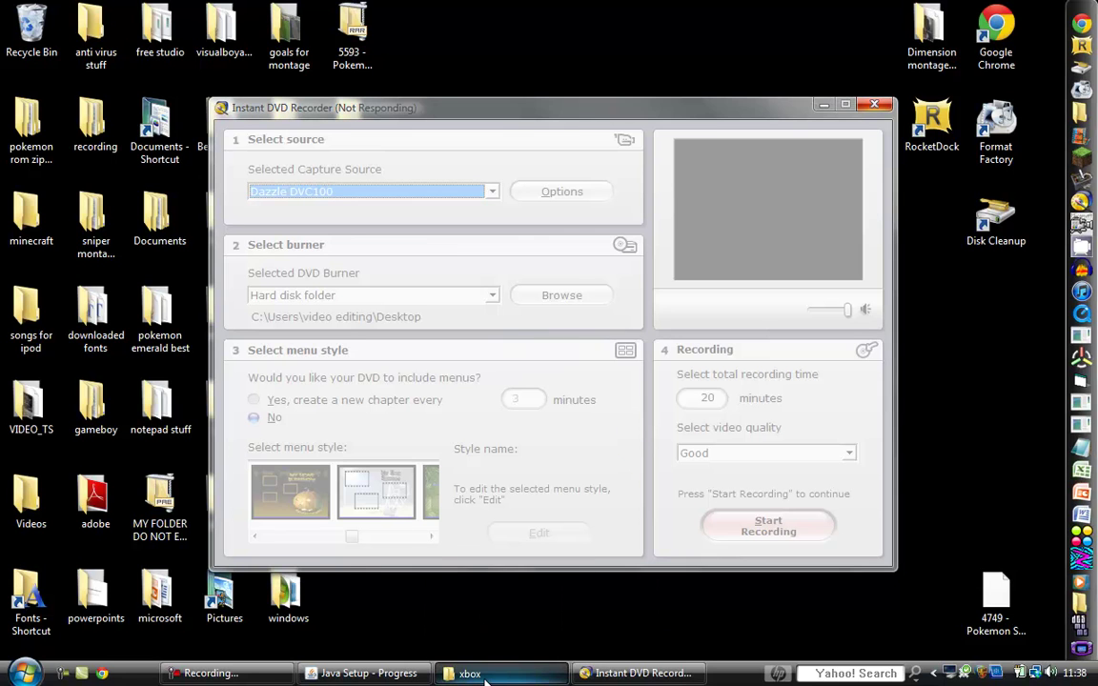
{"action": "left_click", "coordinate": [484, 675]}
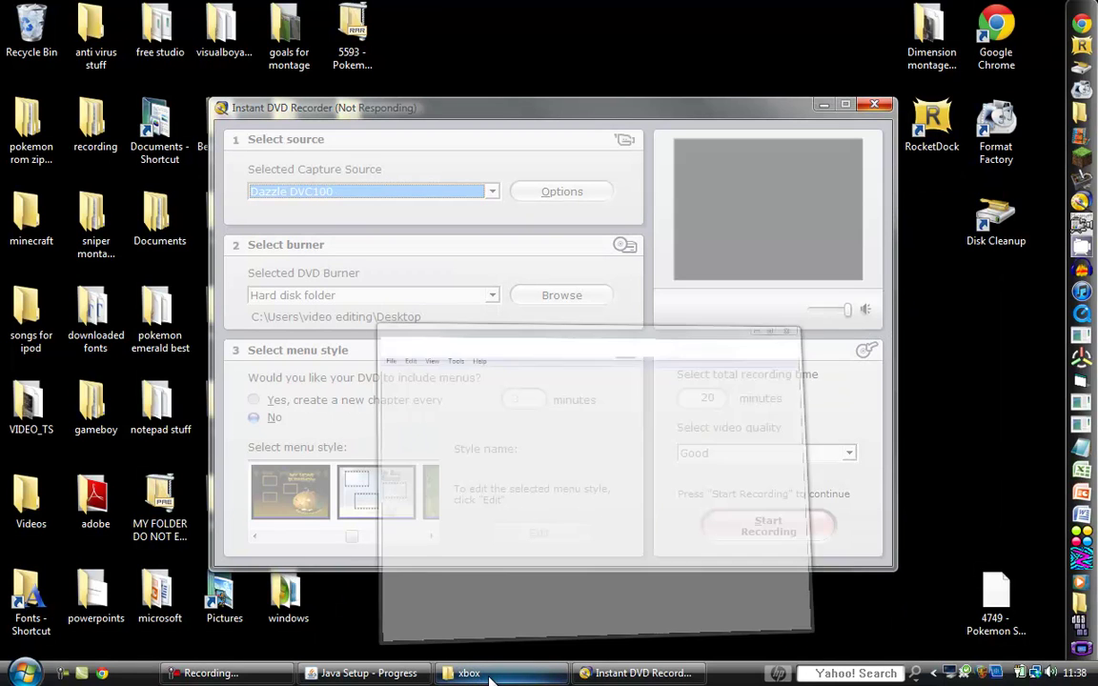
{"action": "left_click", "coordinate": [362, 675]}
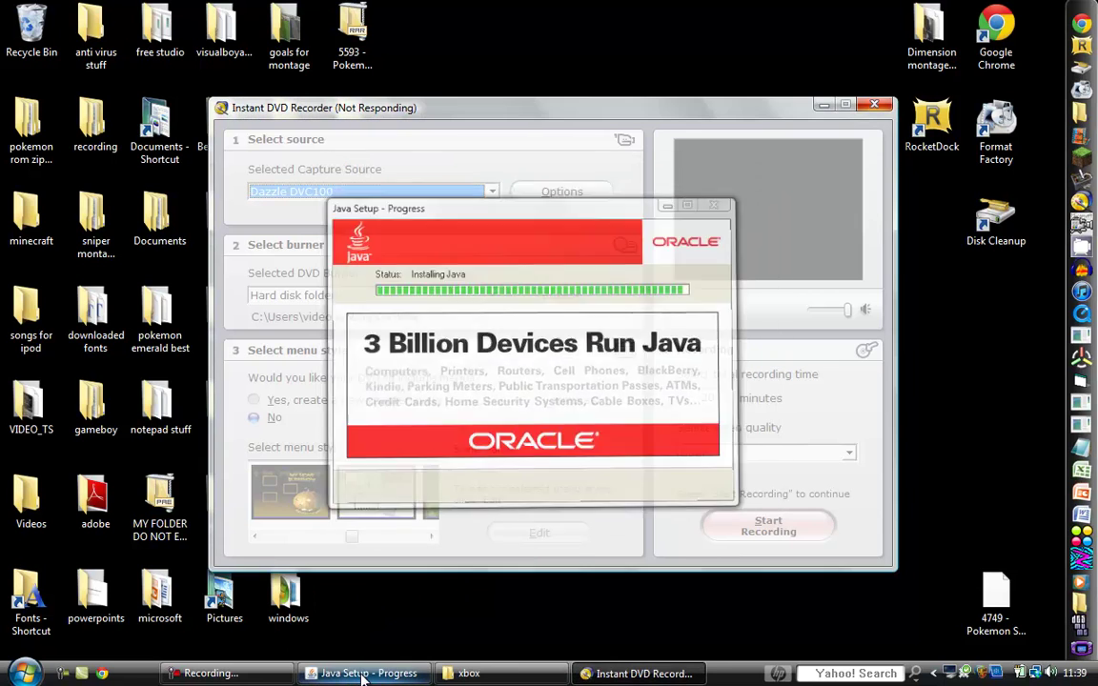
{"action": "left_click", "coordinate": [362, 675]}
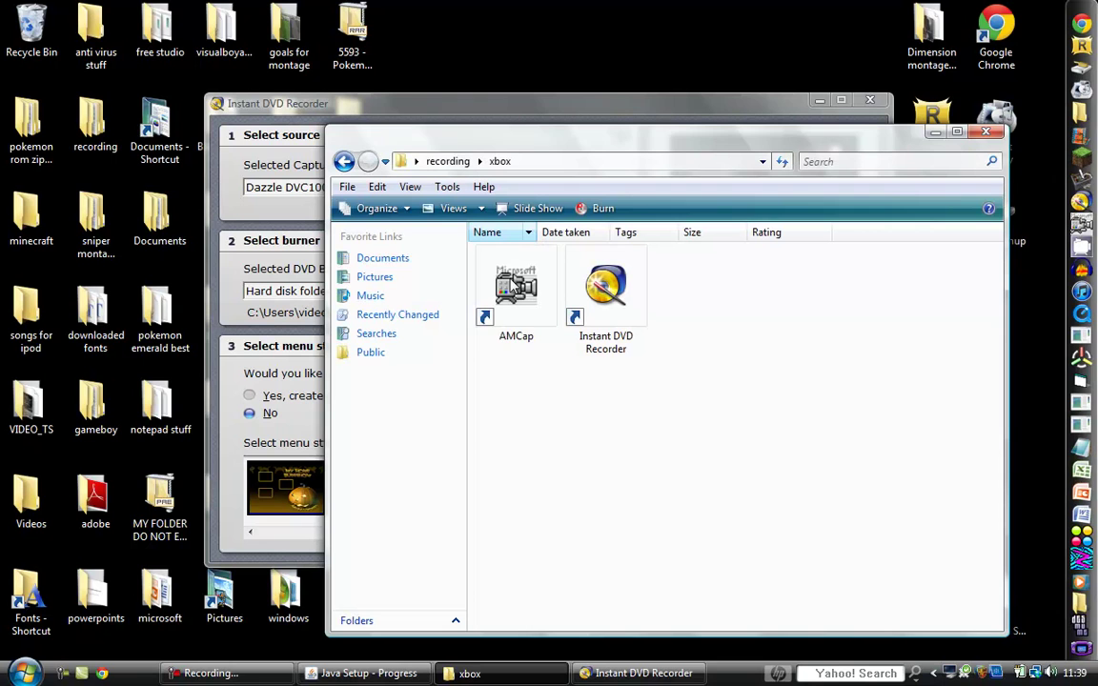
- Minimize the xbox folder window to show the live Xbox dashboard preview, then restore the window
{"action": "left_click", "coordinate": [515, 281]}
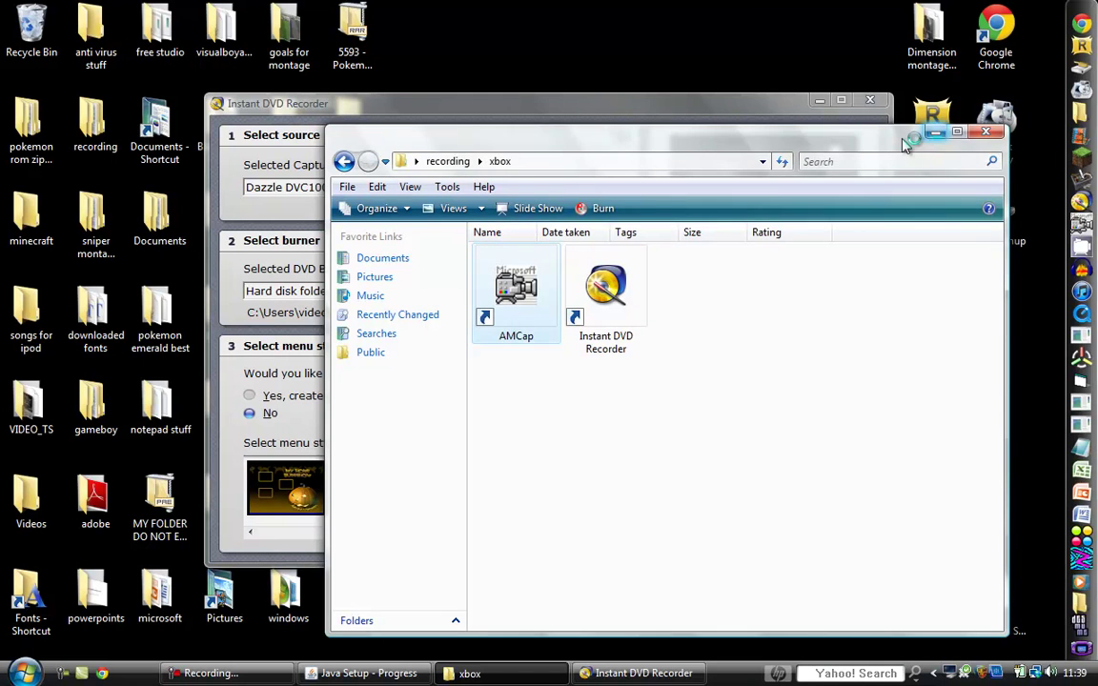
{"action": "left_click", "coordinate": [938, 133]}
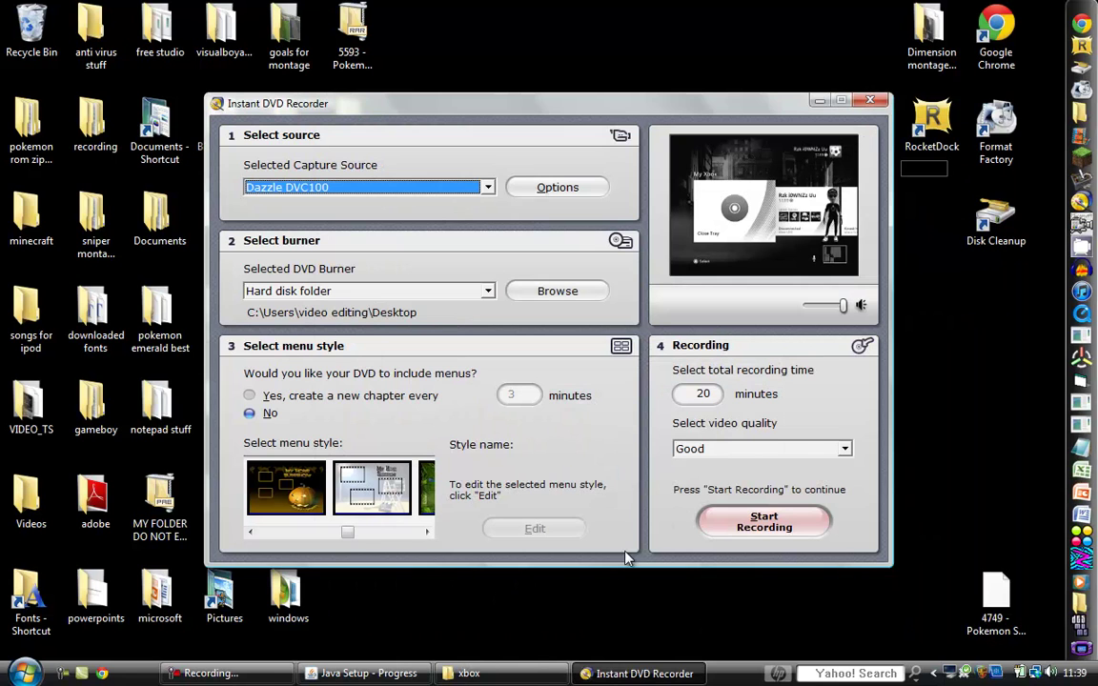
{"action": "left_click", "coordinate": [258, 675]}
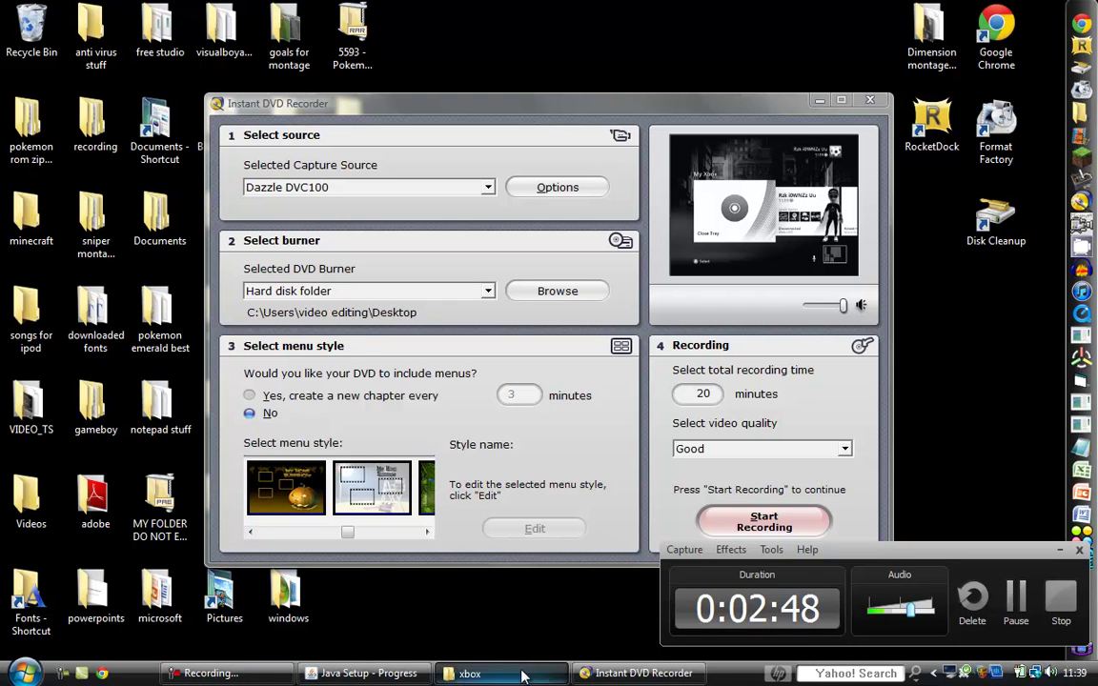
{"action": "left_click", "coordinate": [481, 673]}
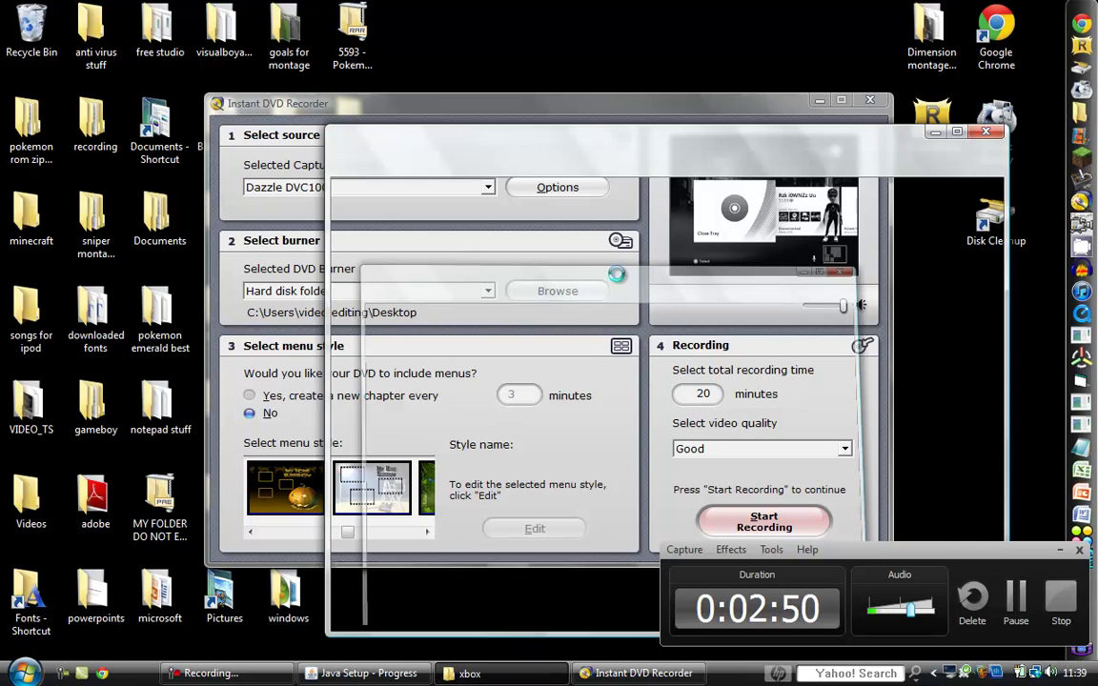